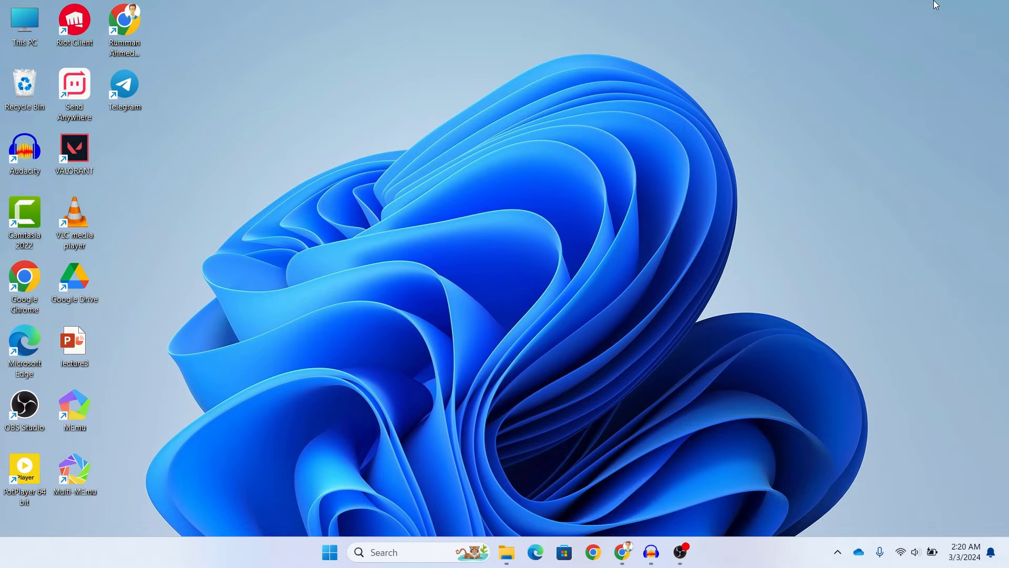
- Open This PC maximized and show the Security tab of New Volume (D:) Properties
double_click(29, 30)
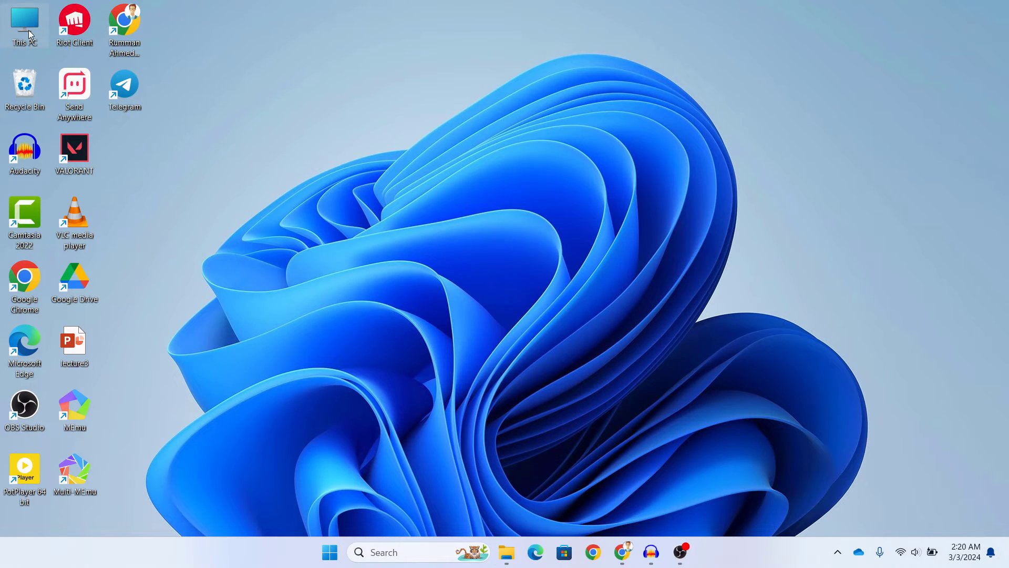
double_click(645, 16)
mouse_move(363, 127)
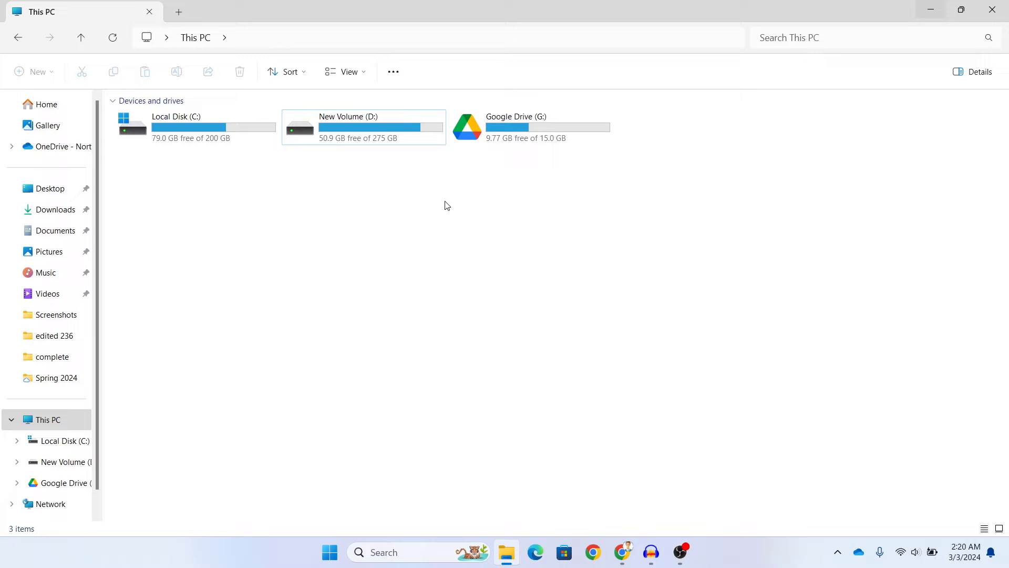
right_click(331, 143)
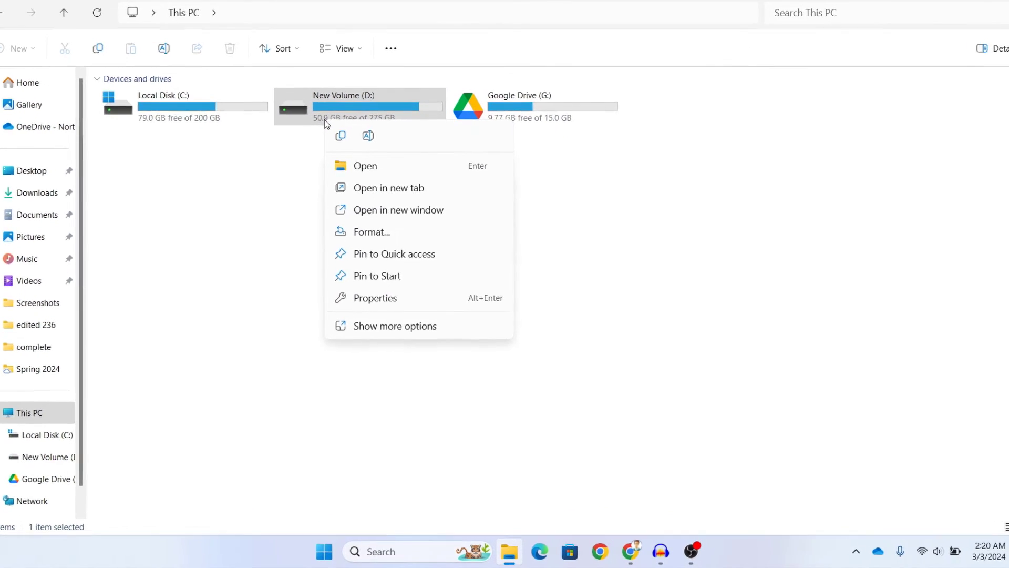
left_click(379, 310)
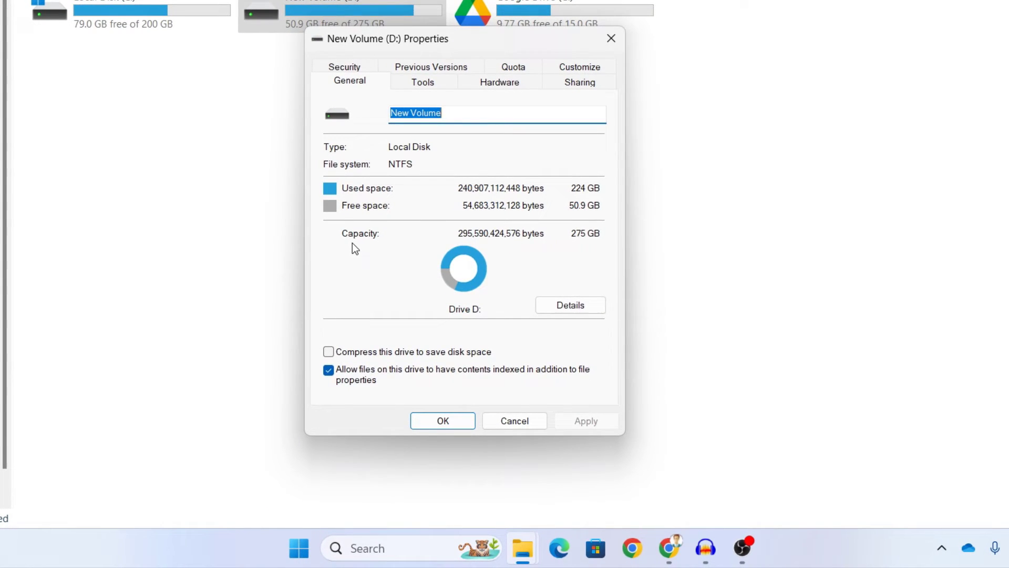
left_click(348, 86)
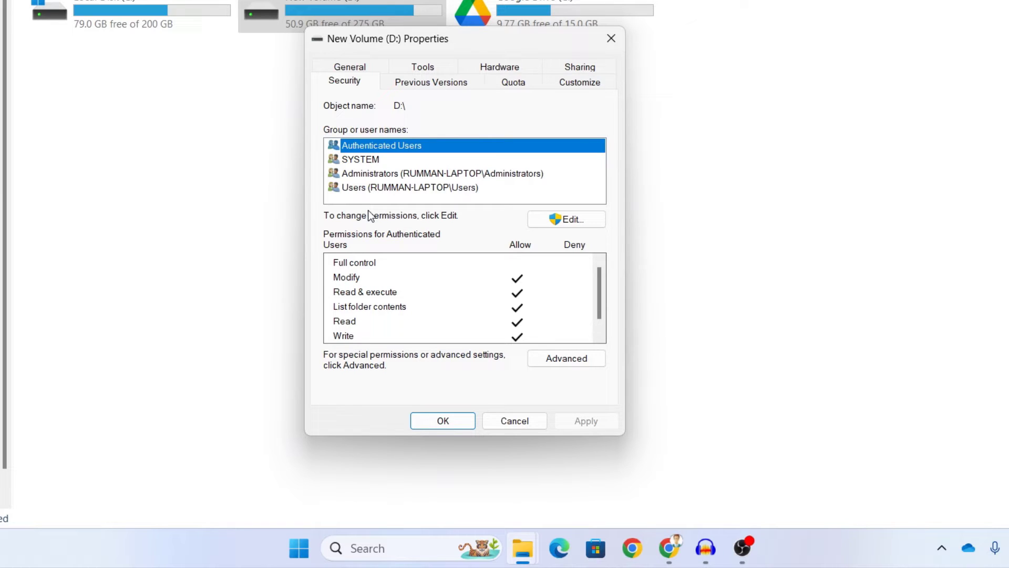
- Find and select the Everyone group under Advanced, then add it to D:'s permission entries
left_click(551, 221)
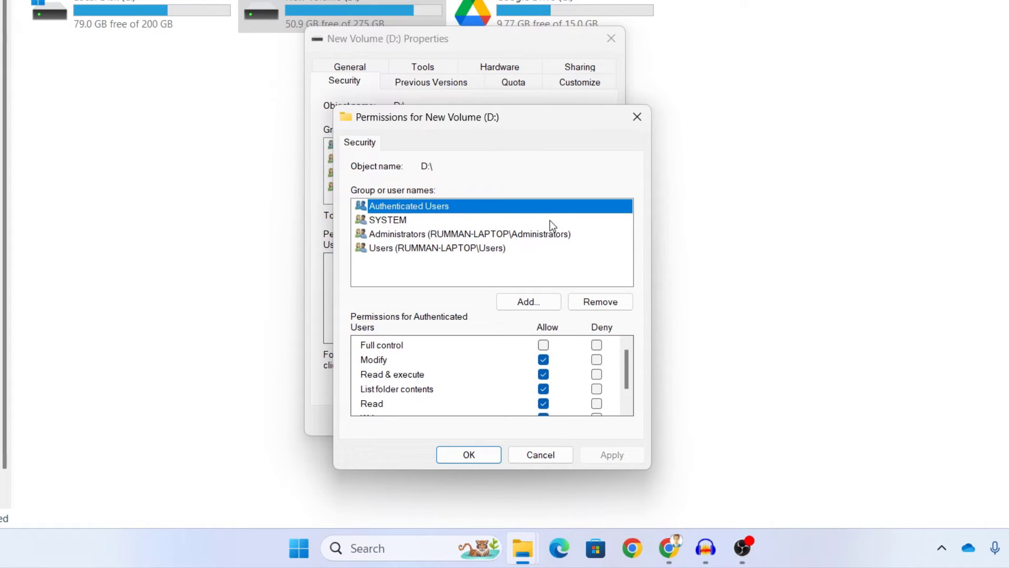
left_click(510, 301)
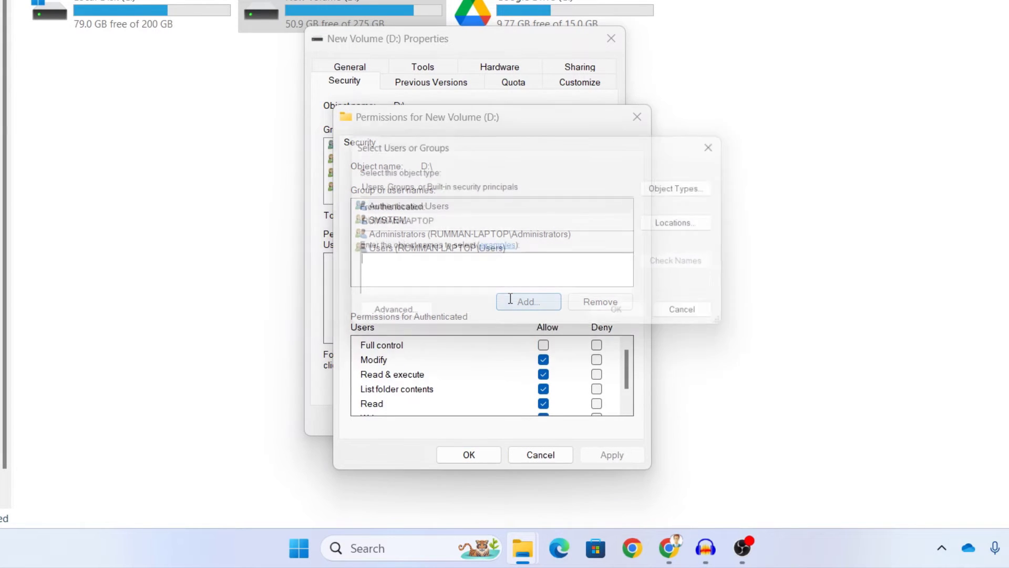
left_click(376, 317)
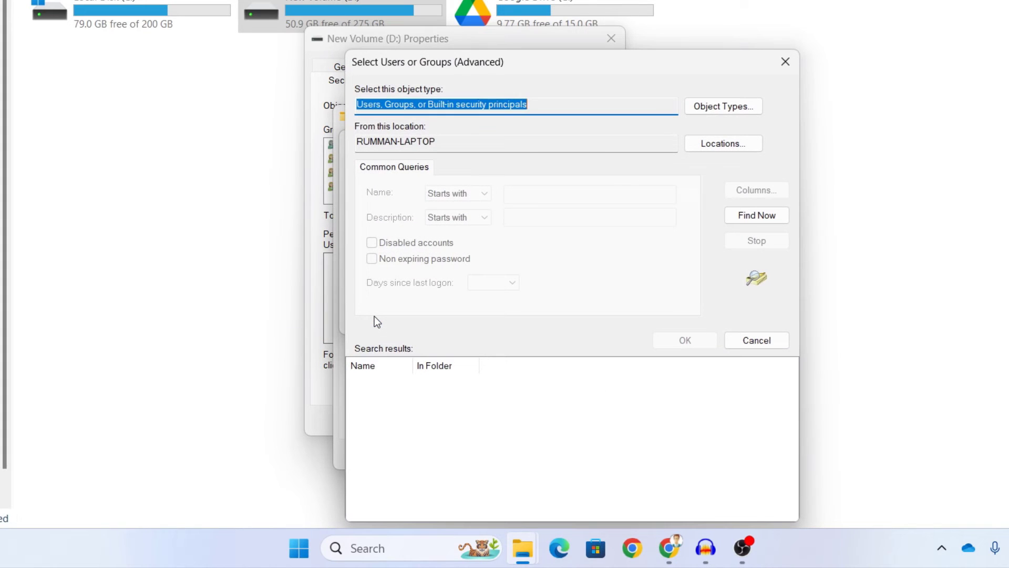
left_click(773, 225)
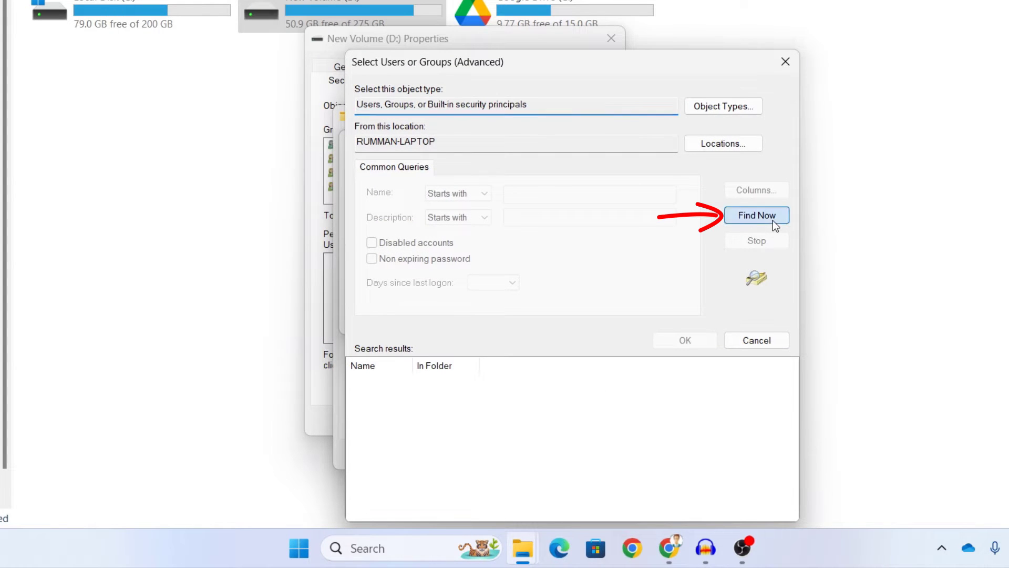
scroll(387, 433, "down", 4)
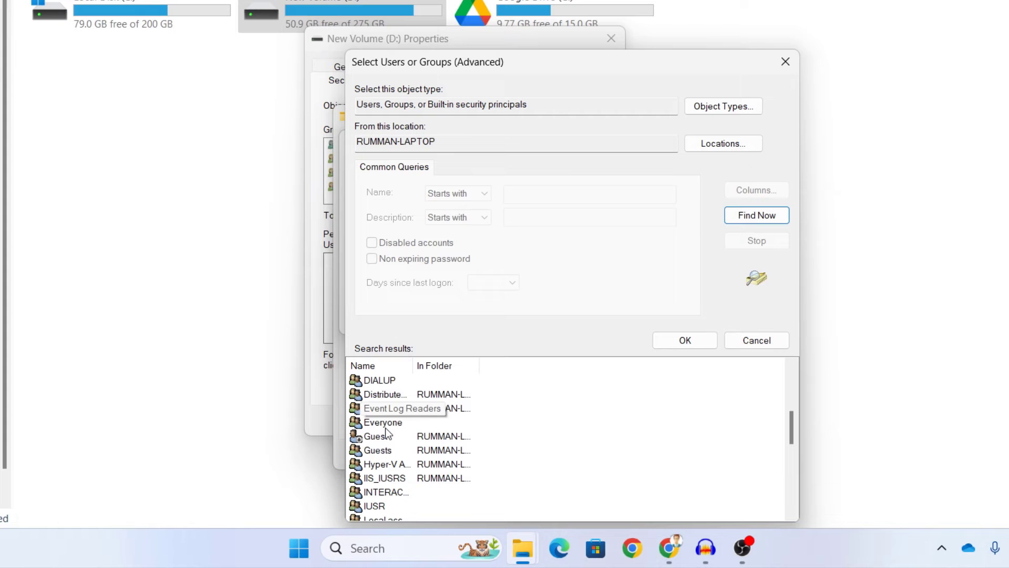
left_click(386, 427)
left_click(678, 340)
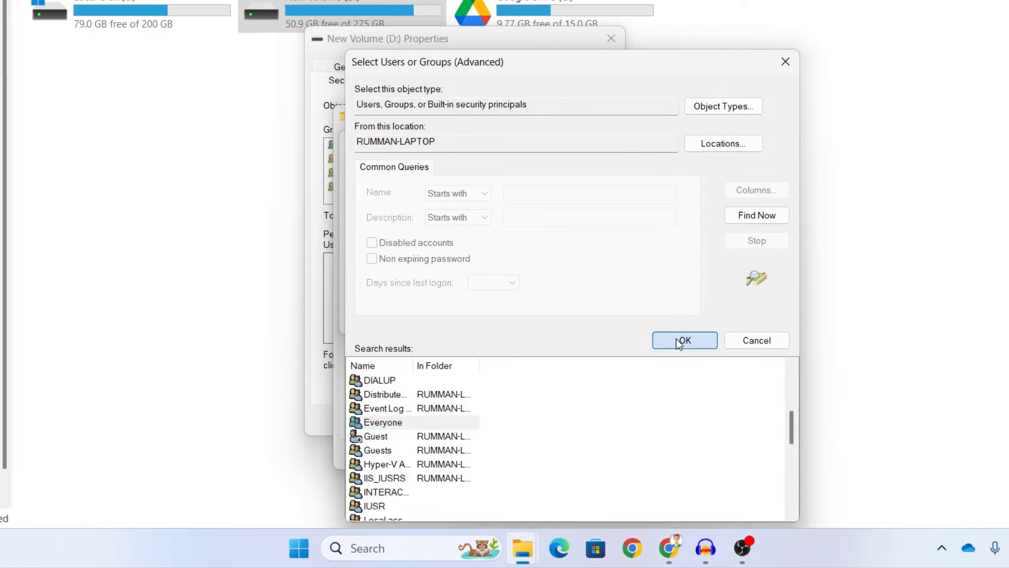
left_click(618, 314)
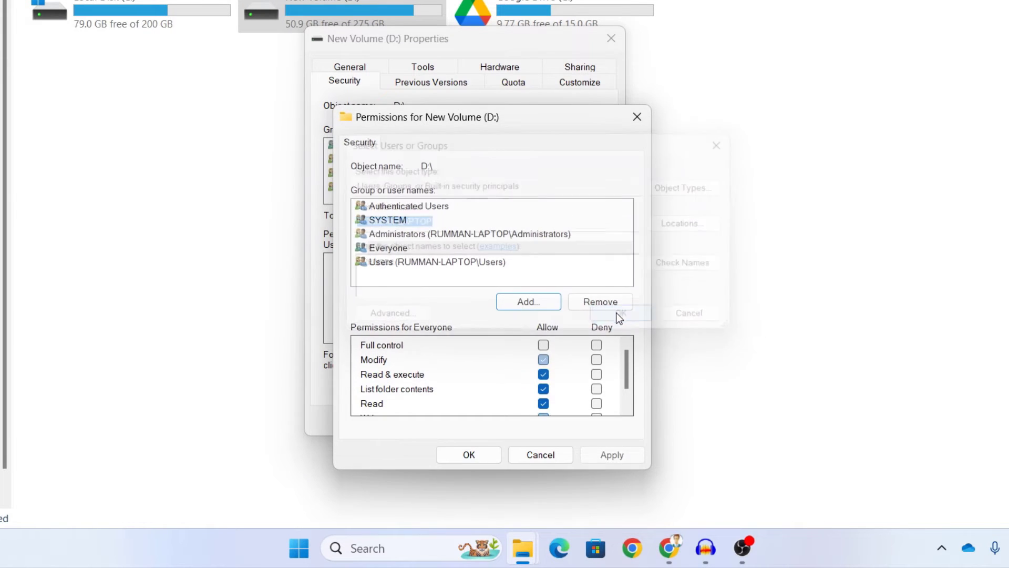
- Tick Allow Full control for Everyone, apply, and confirm both Permissions and D: Properties
left_click(402, 245)
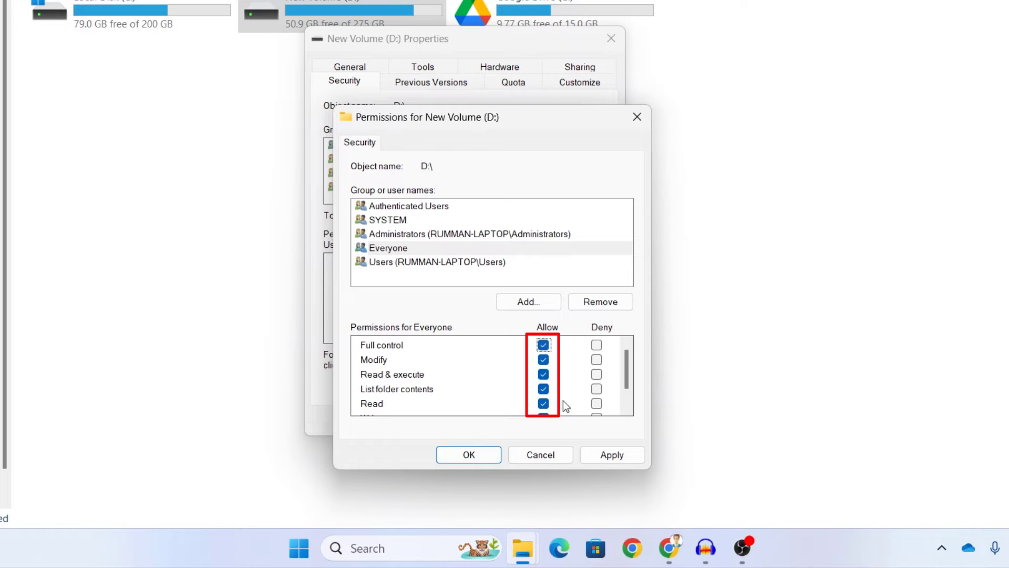
left_click(595, 457)
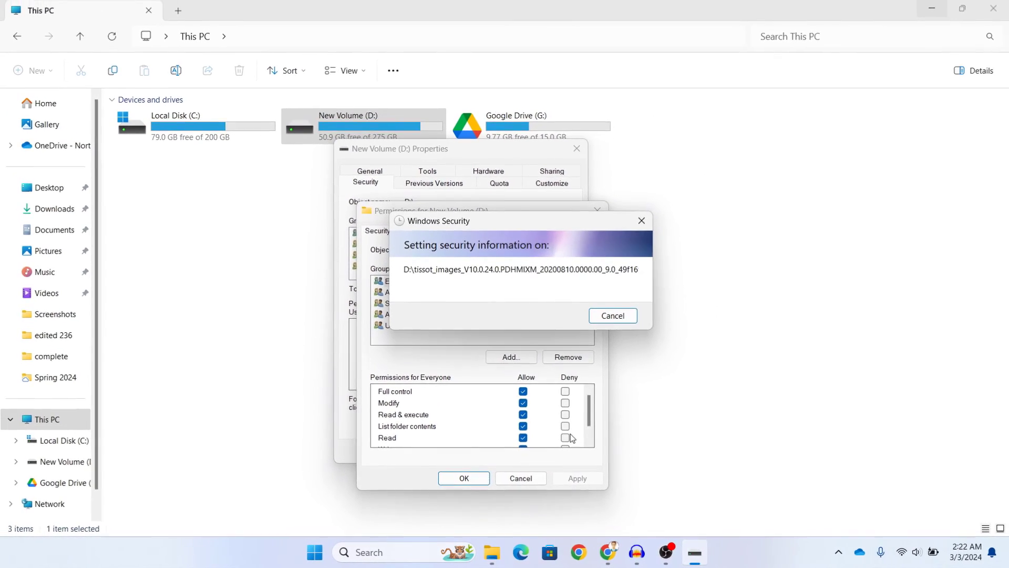
left_click(925, 6)
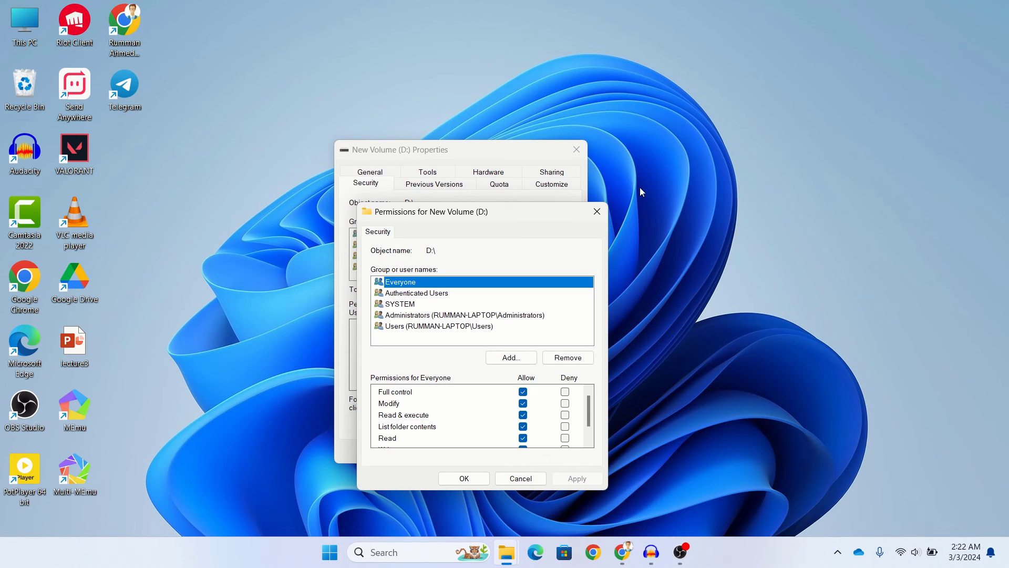
left_click(464, 478)
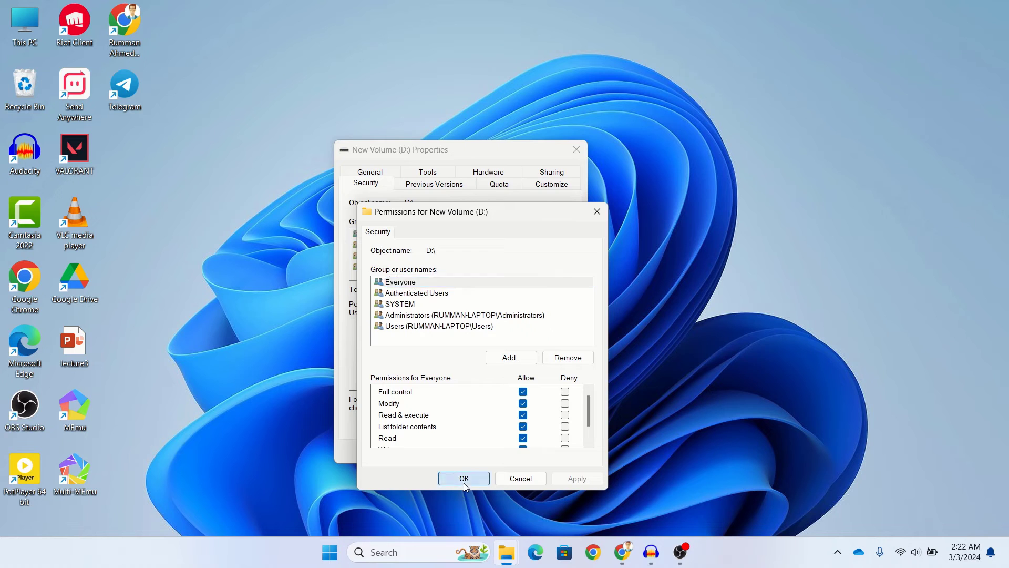
left_click(444, 451)
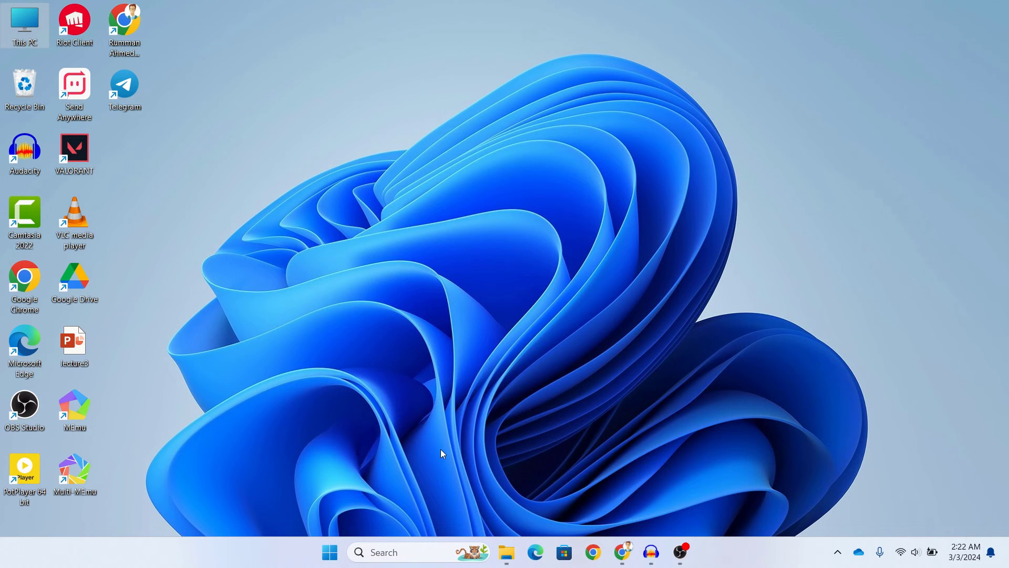